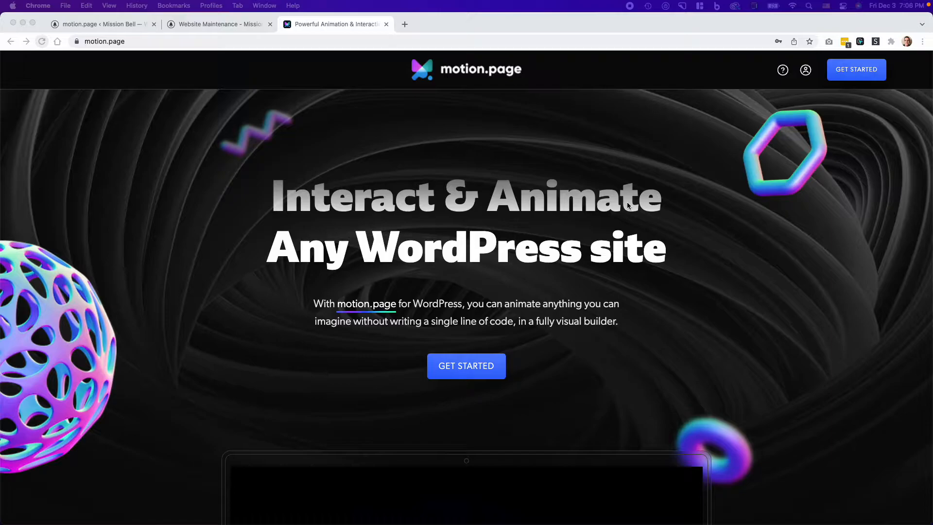
- Go to the Website Maintenance page open in the Oxygen editor and load its frontend view
click(214, 23)
click(120, 24)
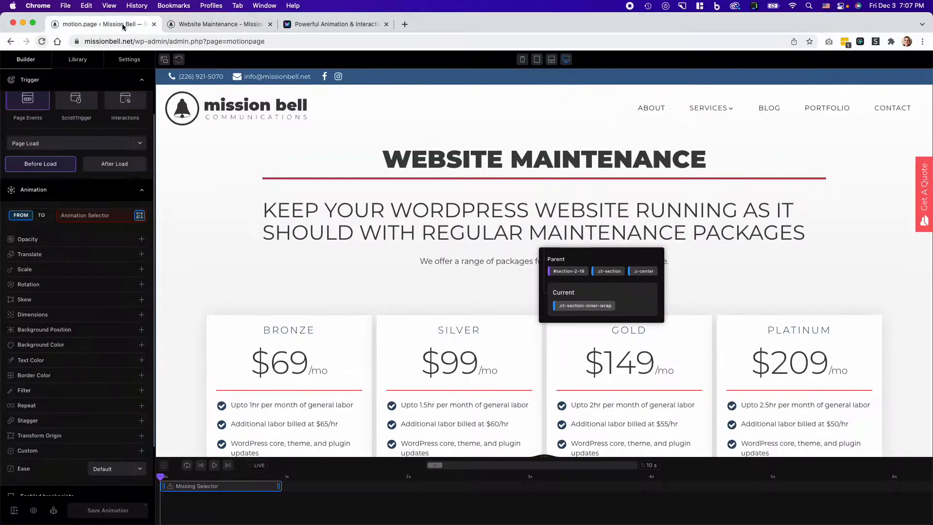
click(219, 24)
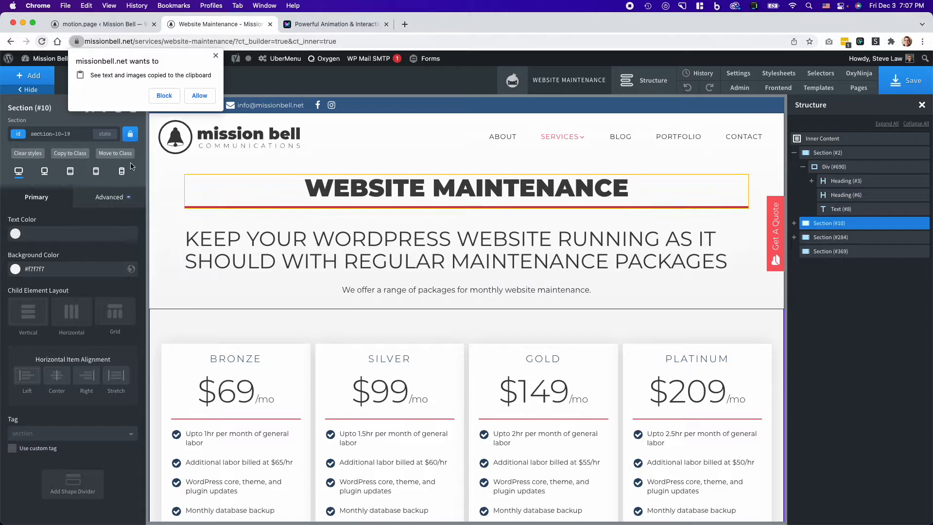
click(786, 88)
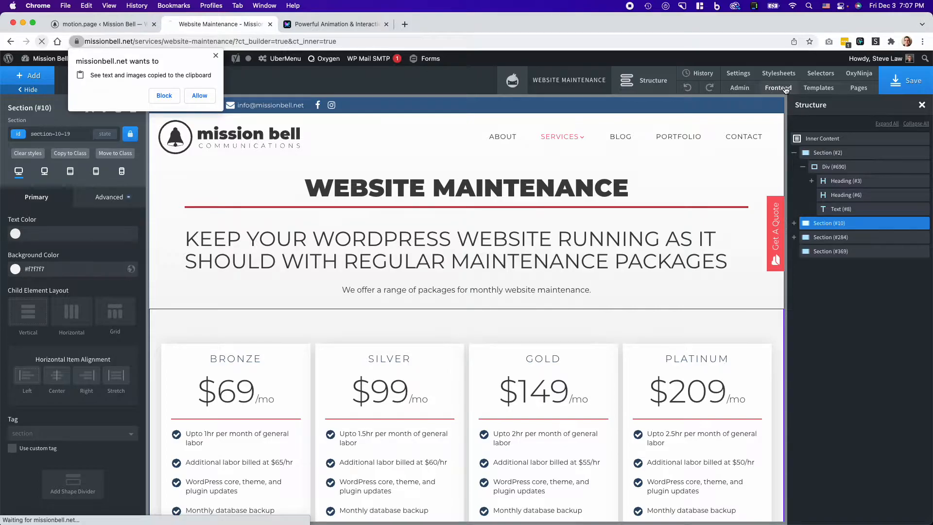
- Reload the motion.page builder and create a new timeline assigned to the Website Maintenance page
click(131, 26)
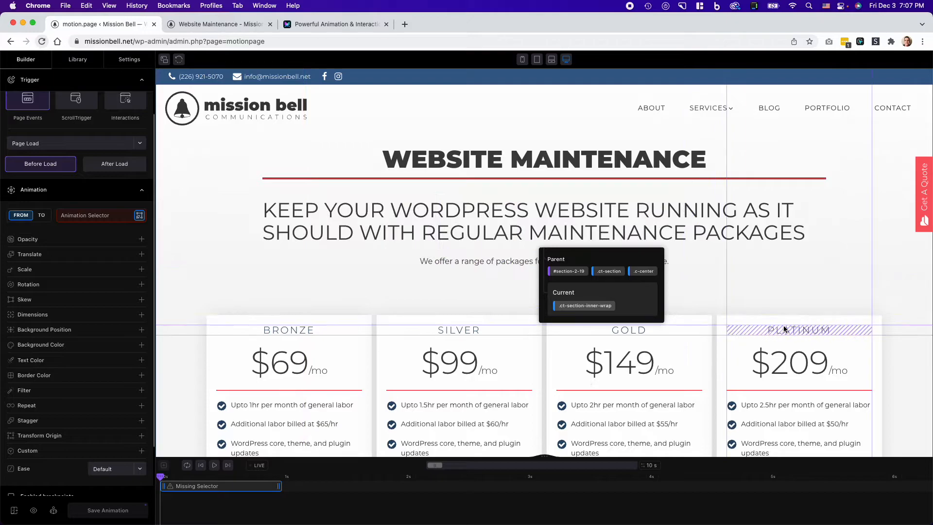
click(42, 41)
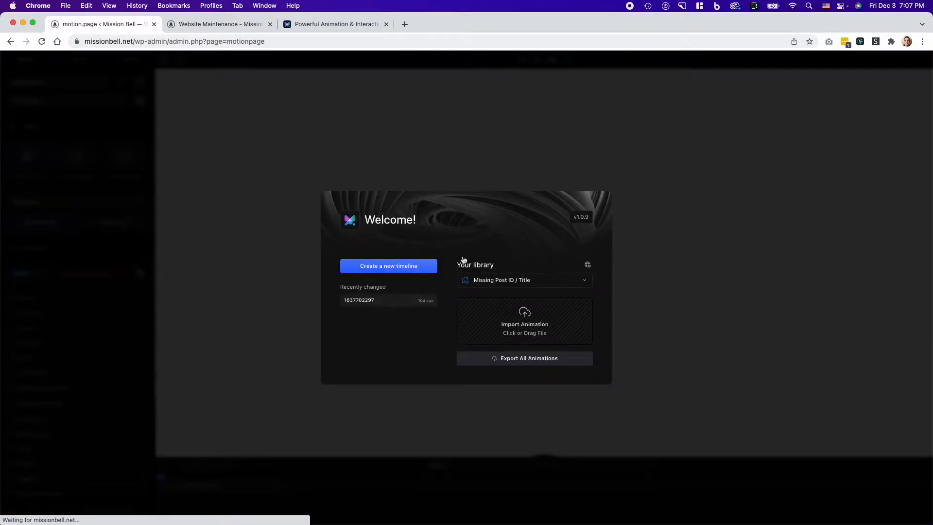
click(387, 268)
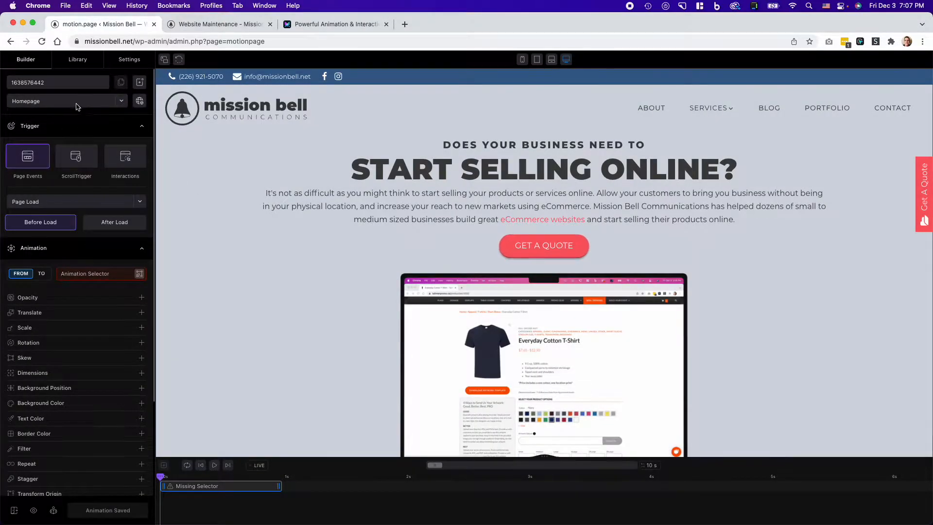
click(93, 104)
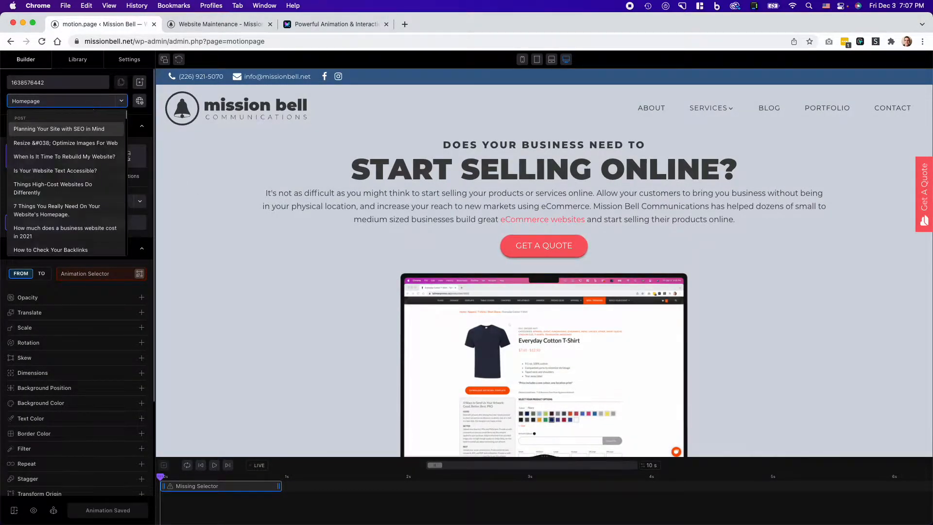
text(maint)
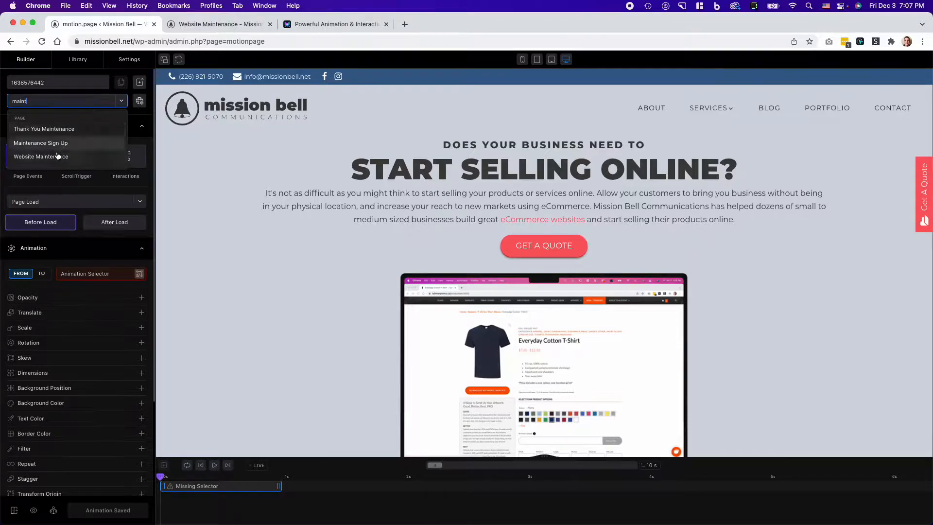
click(56, 155)
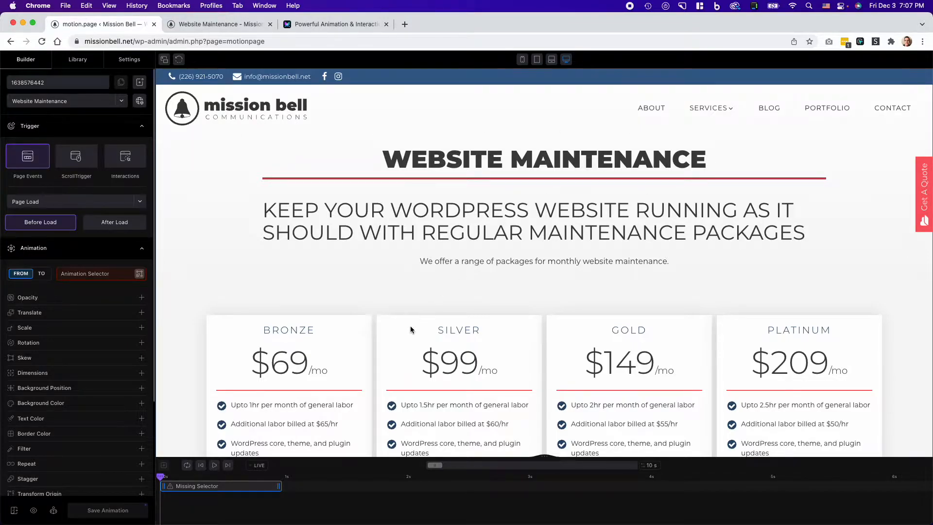
- Pick the page's heading block, #div_block-690-19, as the animation selector
scroll(406, 343, down, 3)
scroll(351, 203, up, 2)
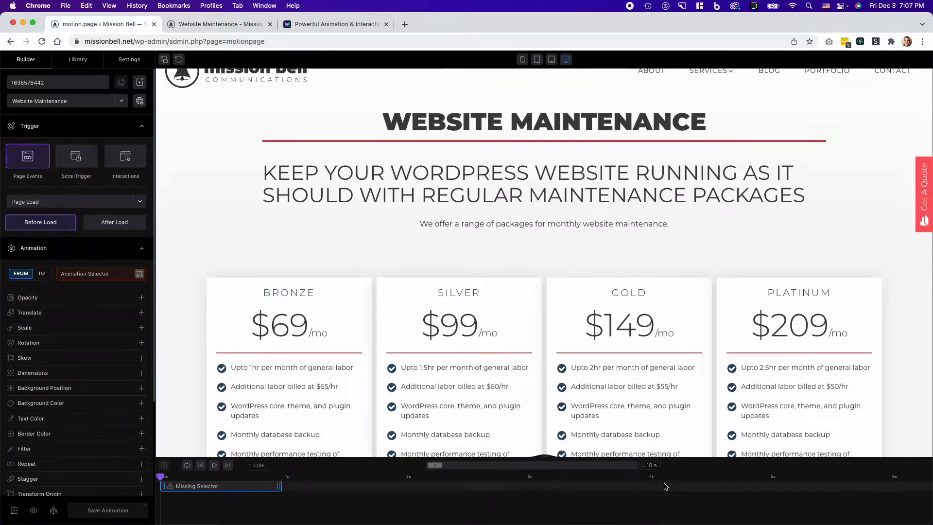
scroll(656, 224, up, 1)
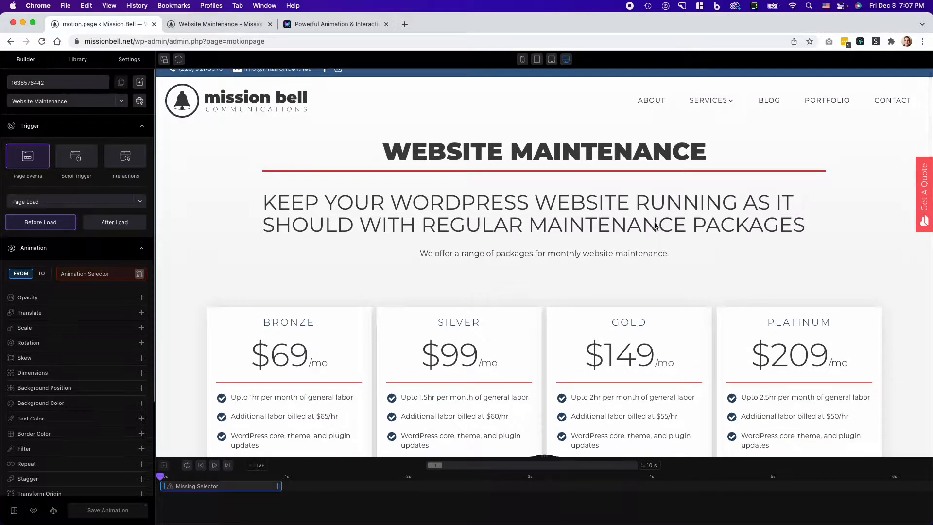
scroll(657, 229, up, 1)
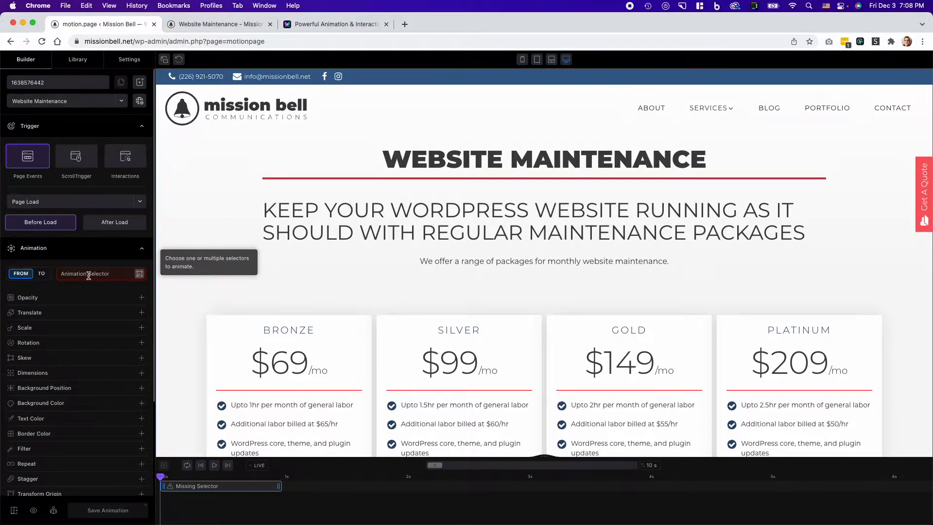
click(140, 277)
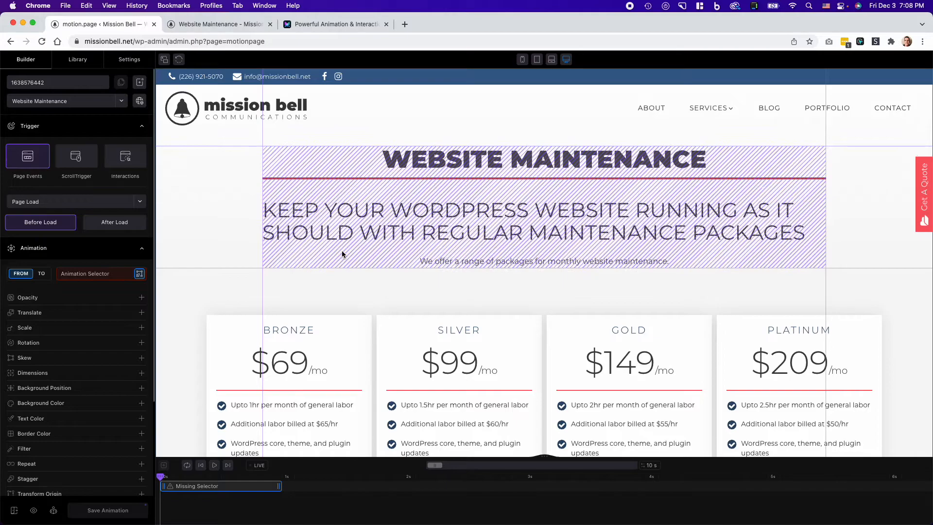
click(341, 254)
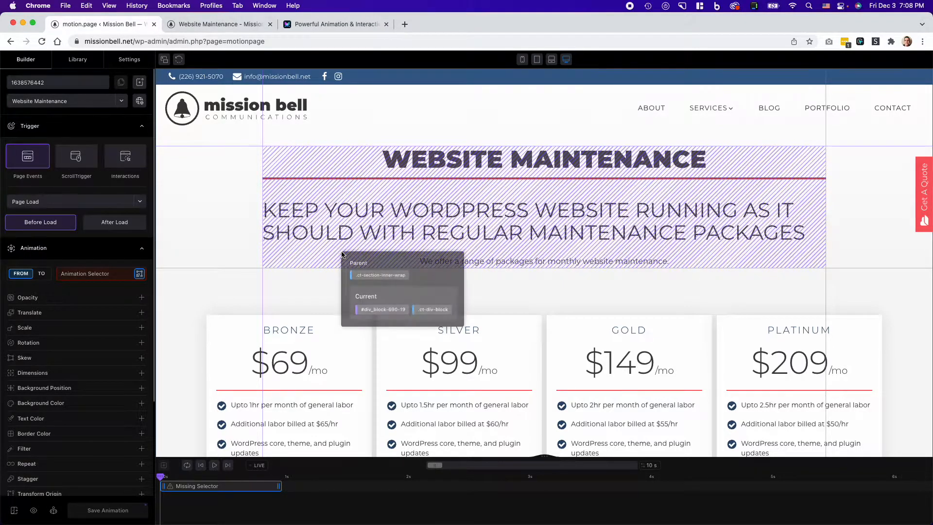
click(382, 310)
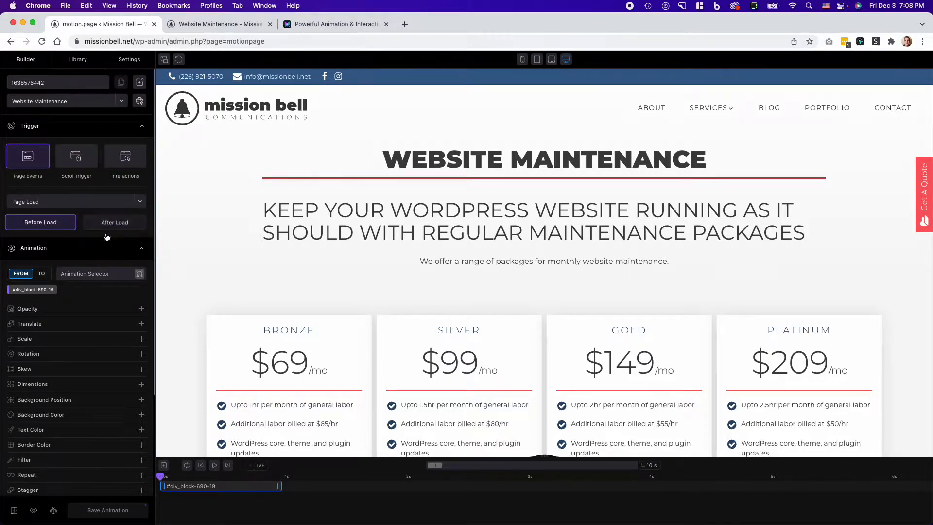
- Add a Translate property to the heading block's From animation with Y set to 50 px
scroll(97, 268, down, 1)
scroll(98, 270, down, 3)
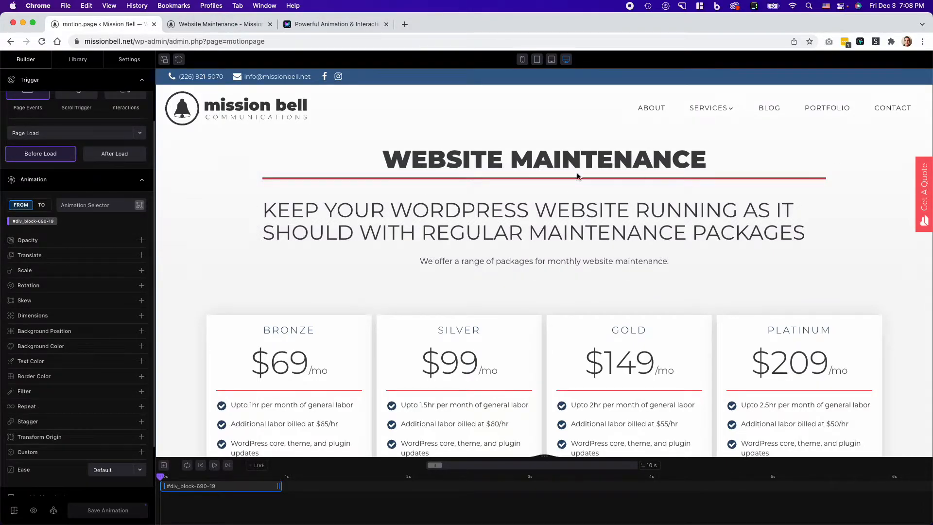
click(53, 257)
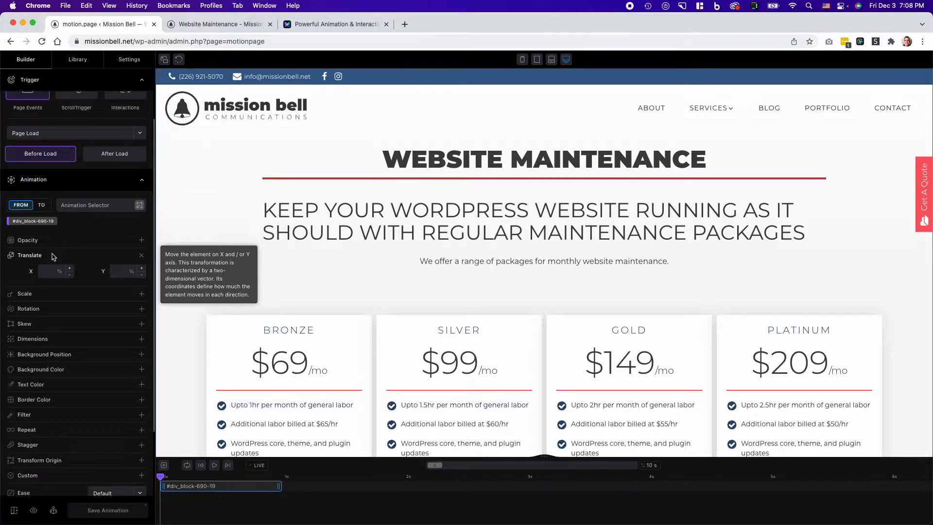
click(135, 275)
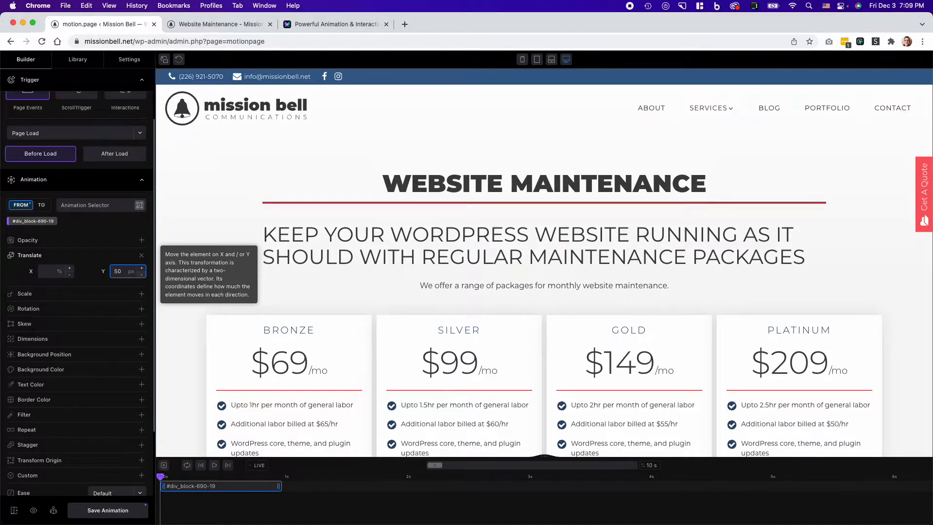
- Add an Opacity property to the heading block's From animation and set it to 0
click(53, 239)
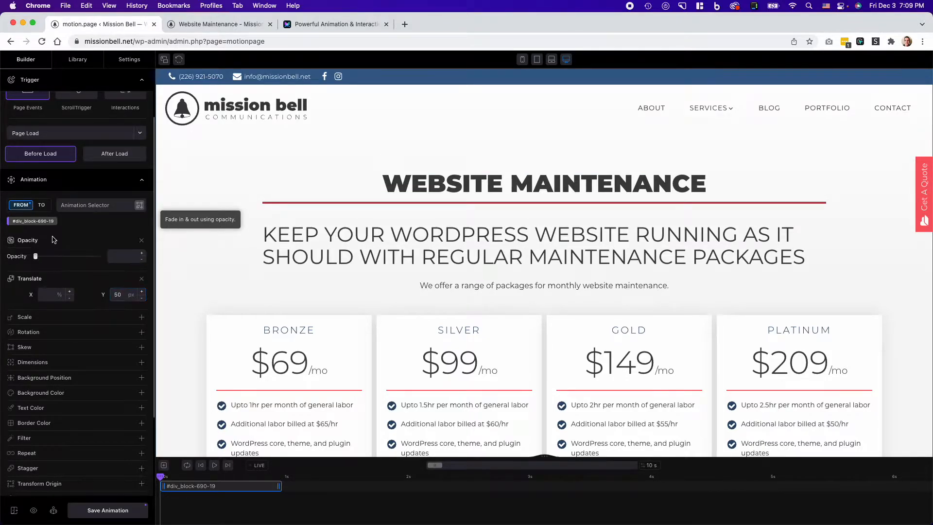
click(125, 256)
text(09)
key(BackSpace)
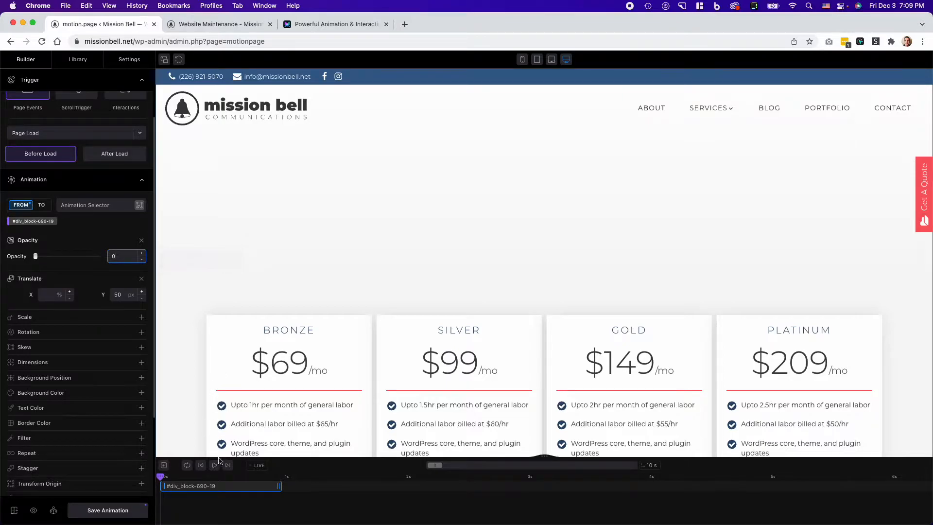
- Scrub the playhead forward and back to preview the heading animation, and review the other available animation properties
drag(161, 476, 256, 474)
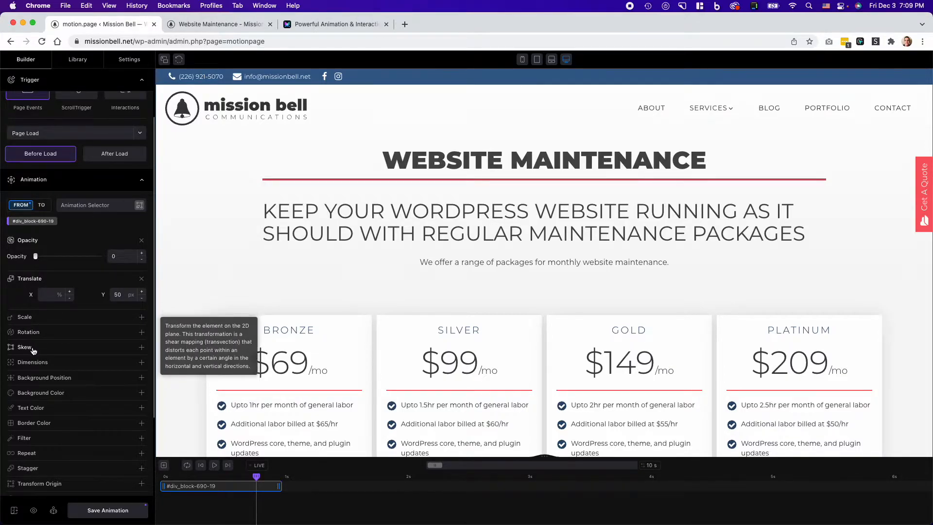
scroll(118, 413, down, 1)
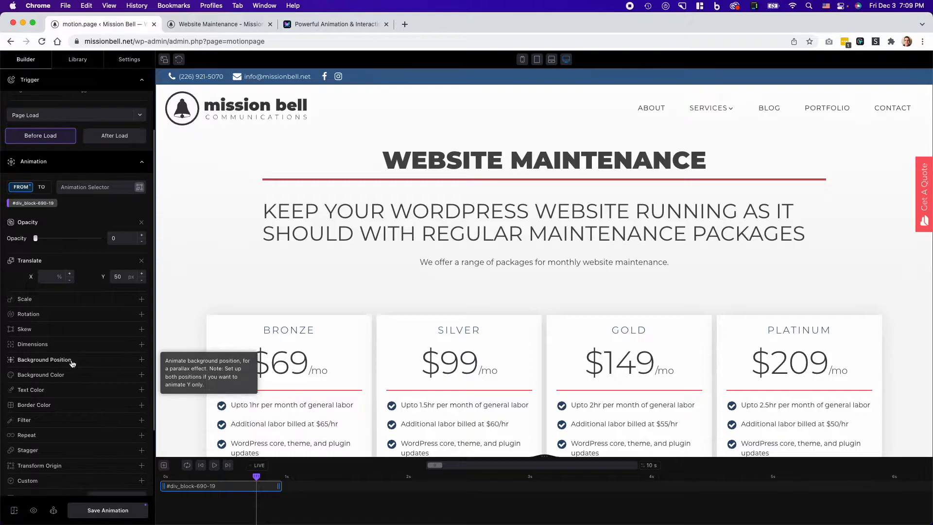
scroll(78, 362, down, 1)
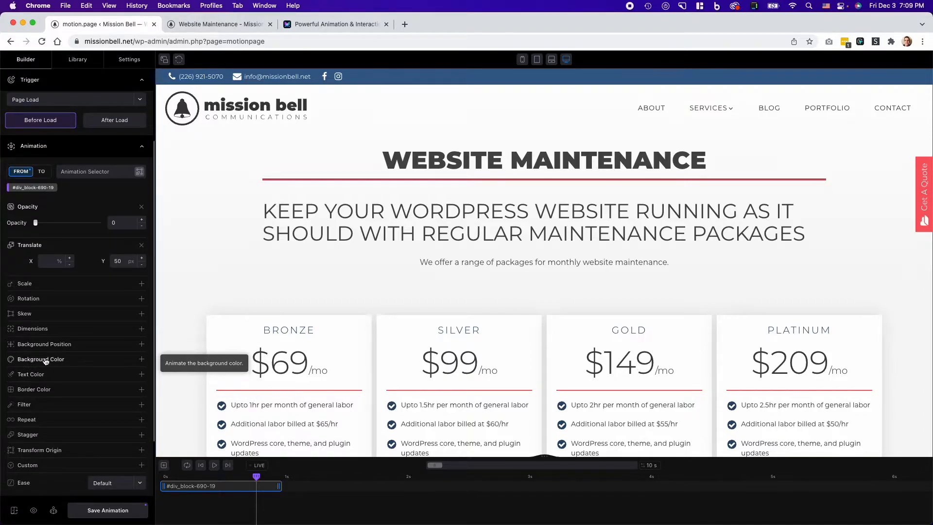
scroll(98, 392, down, 1)
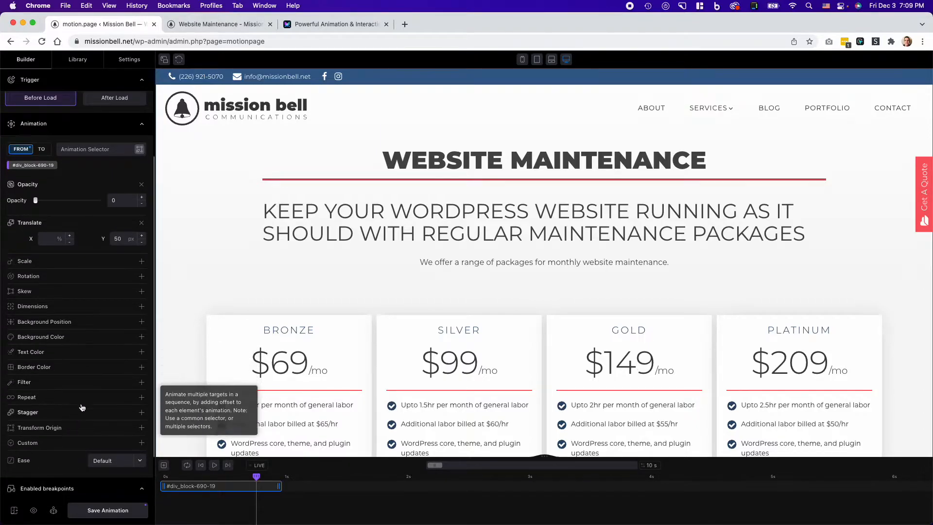
drag(256, 477, 165, 477)
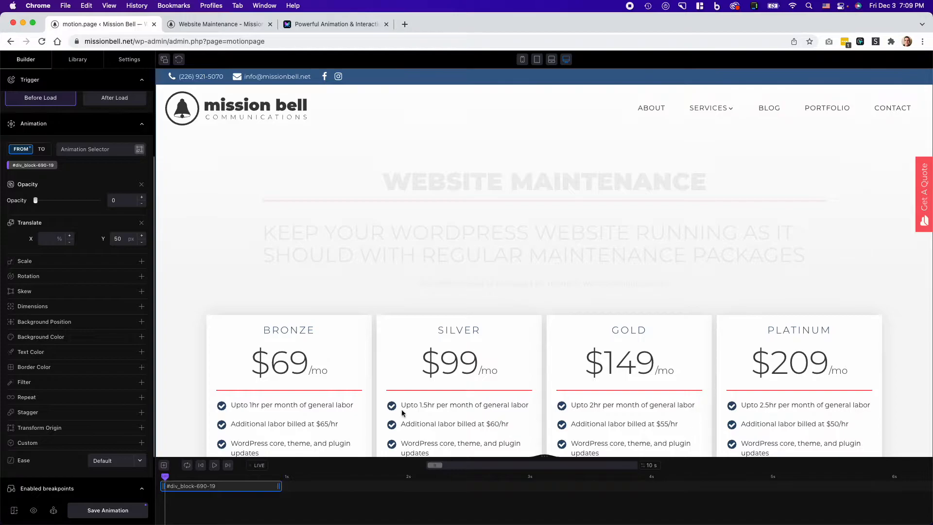
- Save the animation and reload the live Website Maintenance page to test it
click(112, 510)
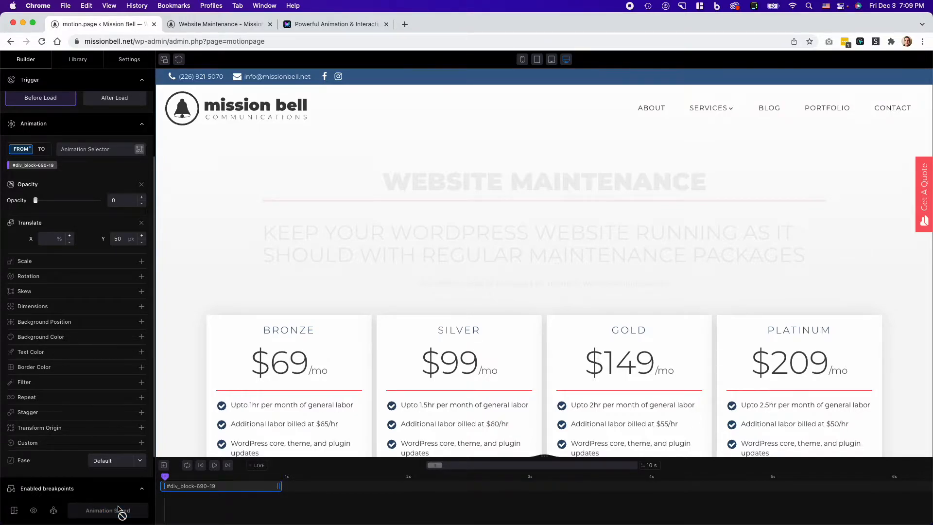
click(208, 24)
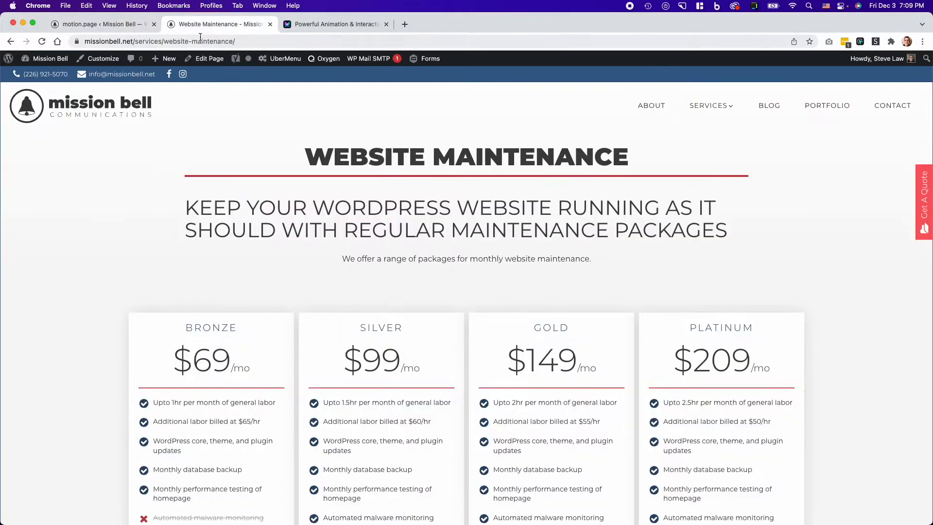
click(42, 42)
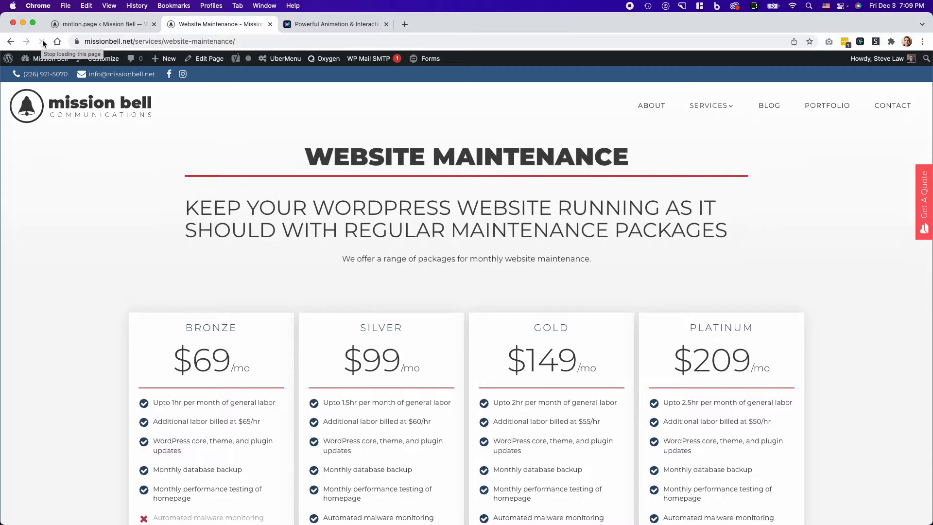
- Change the Page Load trigger to After Load, save the animation and test it on the reloaded live page
click(129, 25)
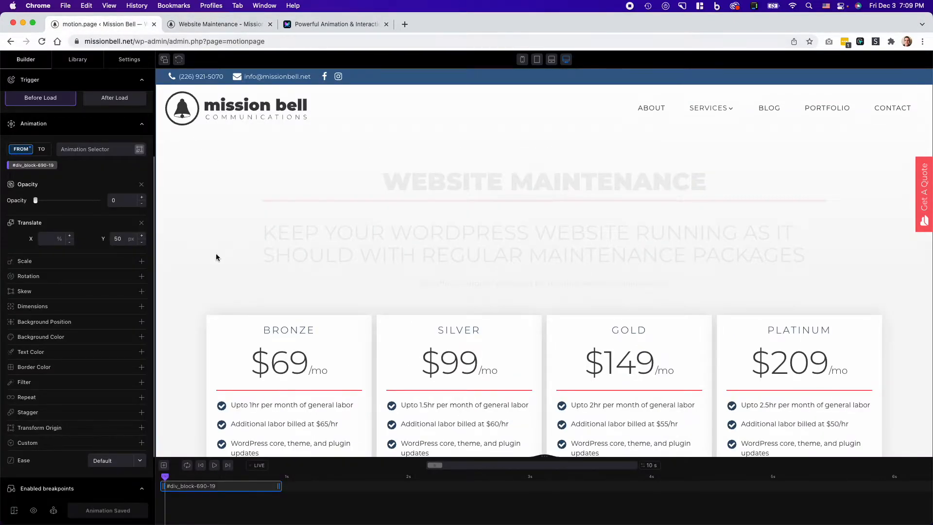
scroll(79, 225, up, 3)
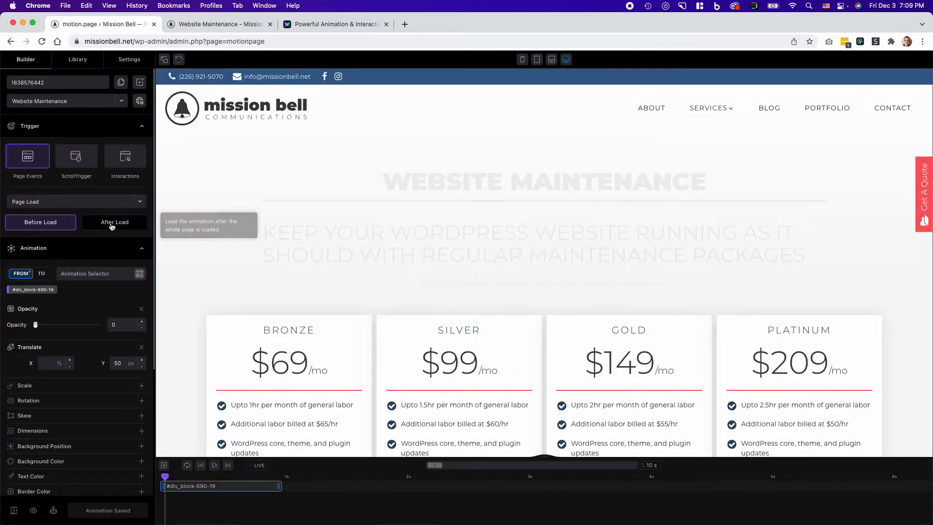
click(111, 222)
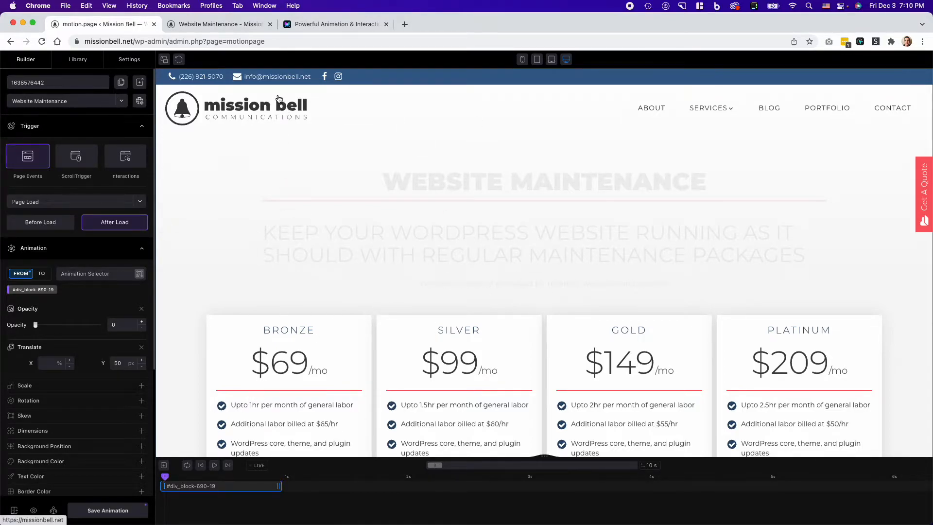
scroll(75, 435, down, 3)
click(94, 508)
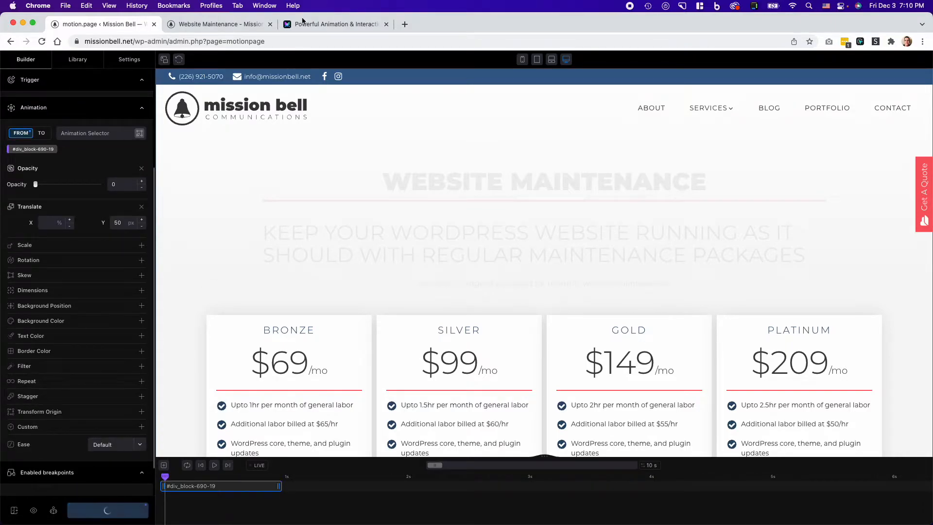
click(209, 25)
click(42, 42)
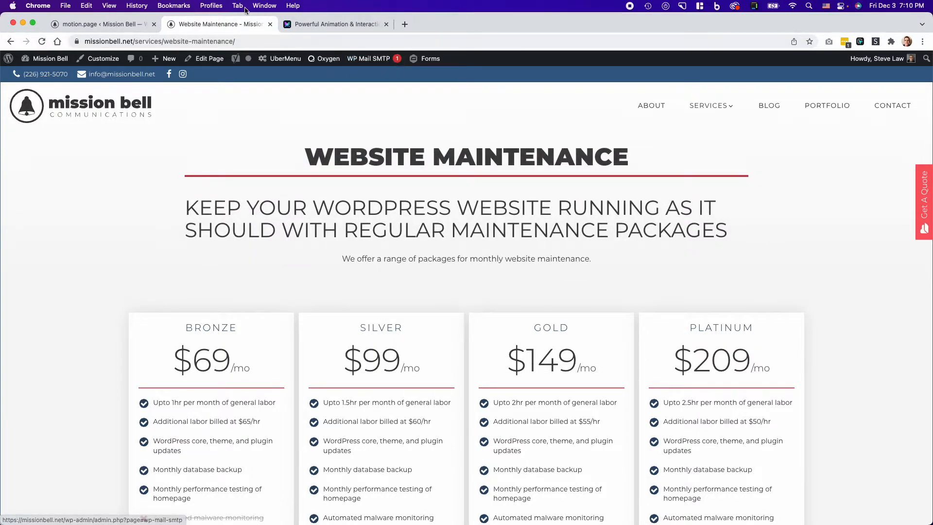
- Return to the motion.page builder, add a second animation to the timeline and move it to start at about 1 s, after the heading animation
click(87, 25)
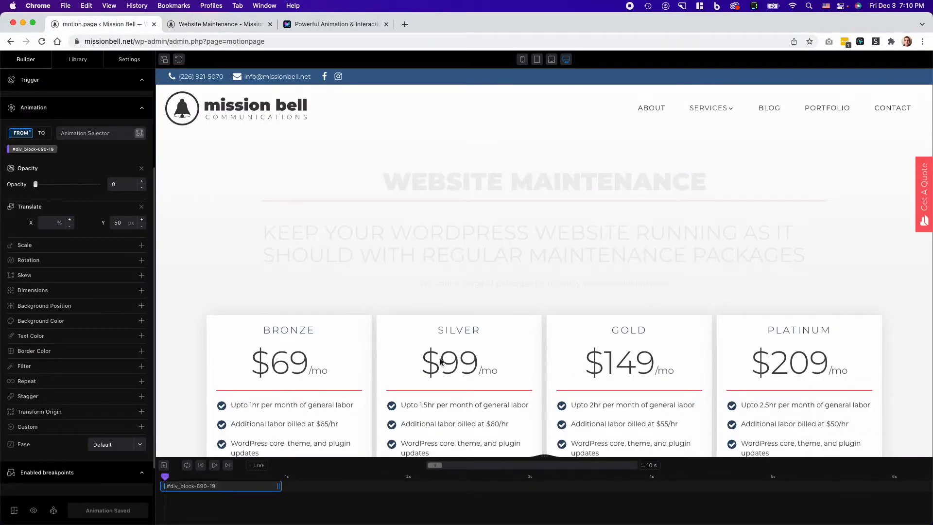
scroll(261, 454, down, 1)
scroll(124, 515, down, 1)
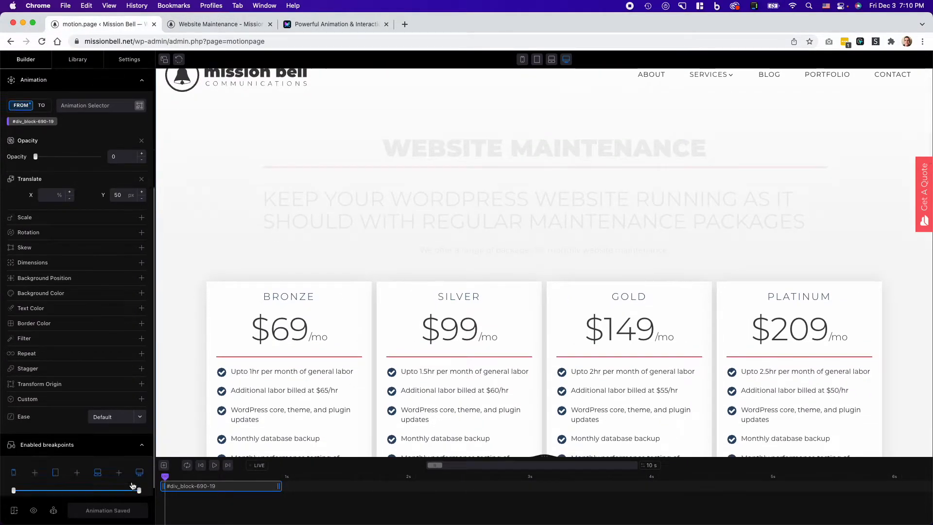
scroll(119, 481, up, 5)
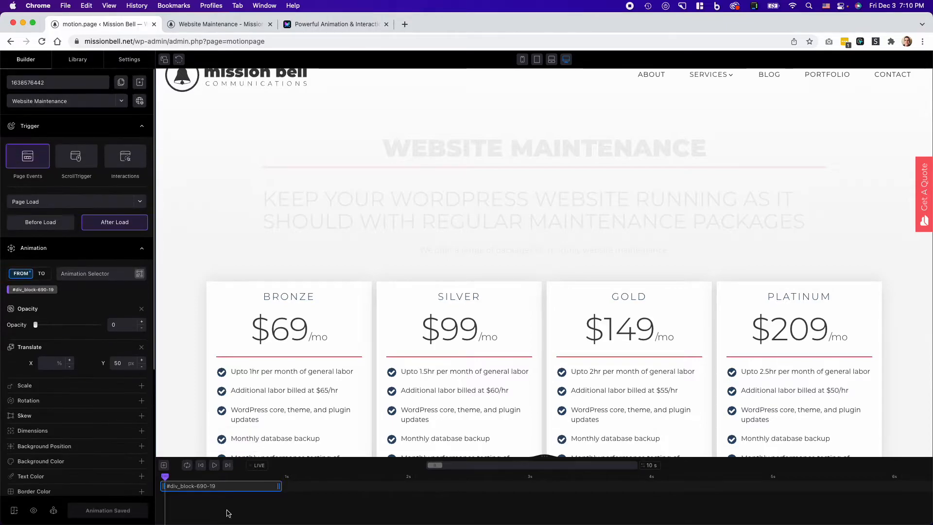
scroll(198, 402, up, 1)
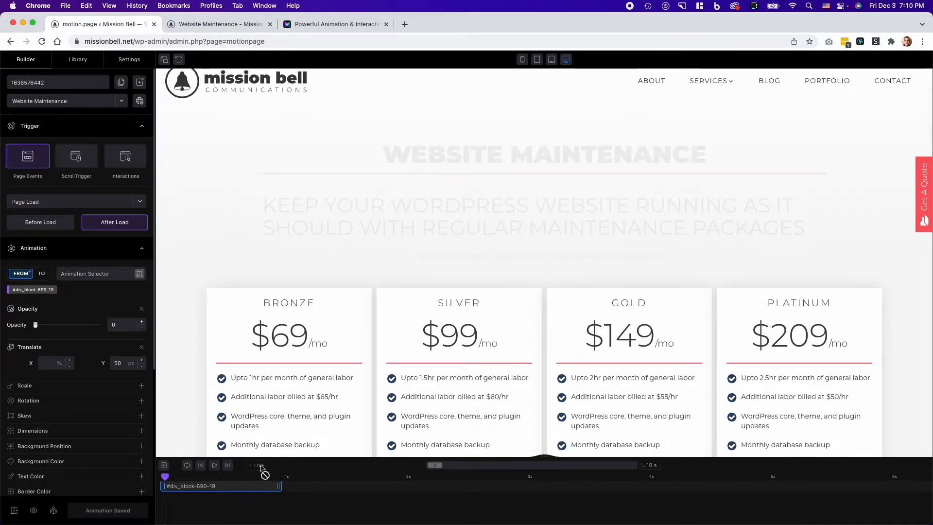
click(164, 465)
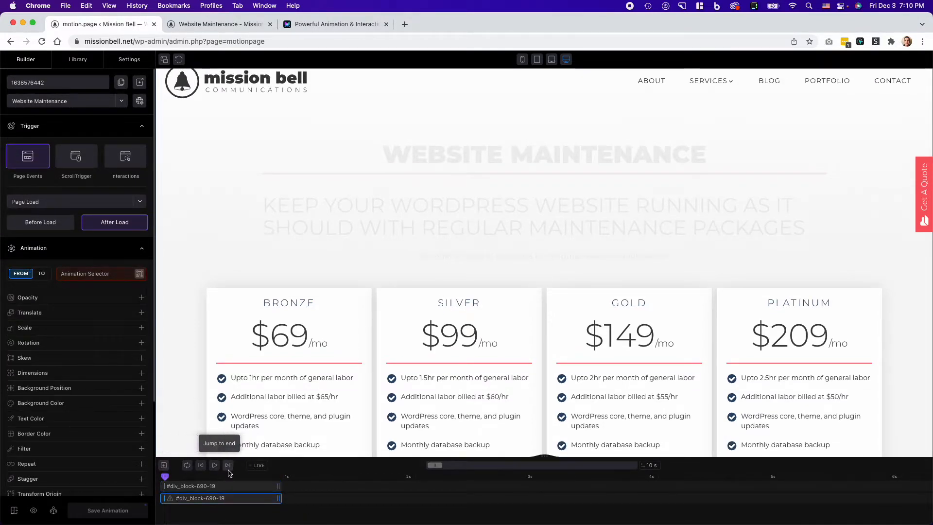
drag(242, 501, 369, 500)
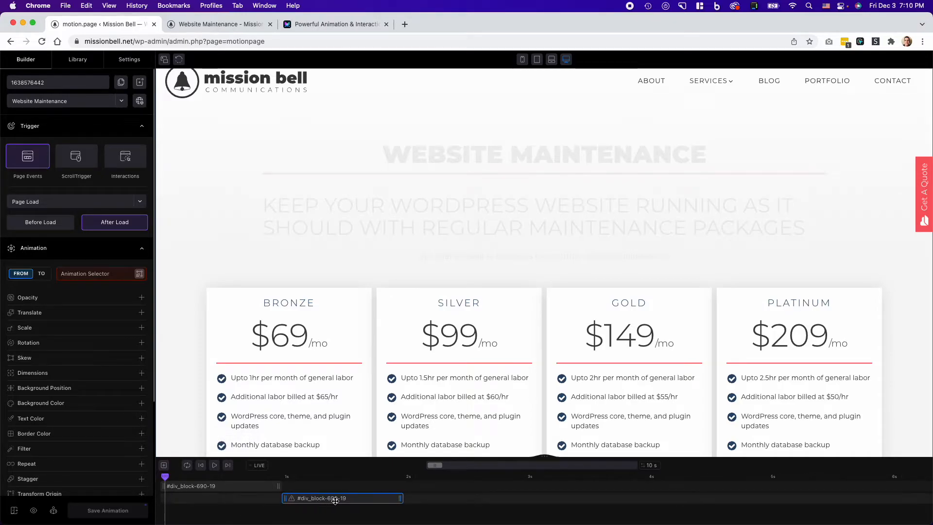
- Change the timeline's trigger from Page Events to ScrollTrigger and review its viewport settings
scroll(409, 428, up, 1)
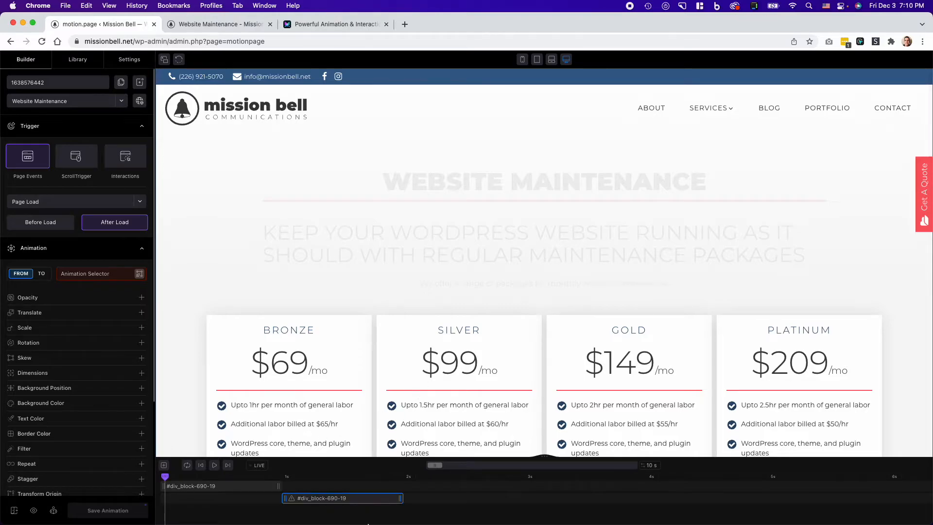
click(77, 160)
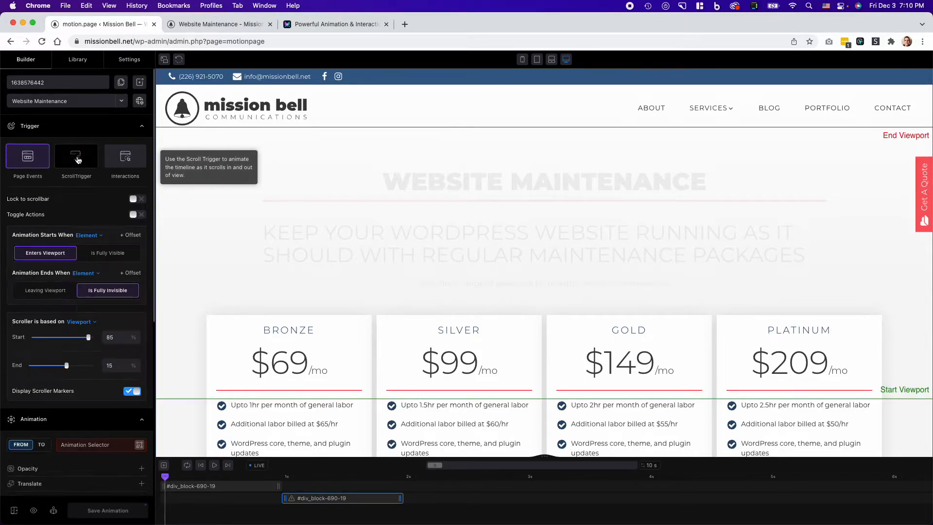
scroll(107, 168, down, 3)
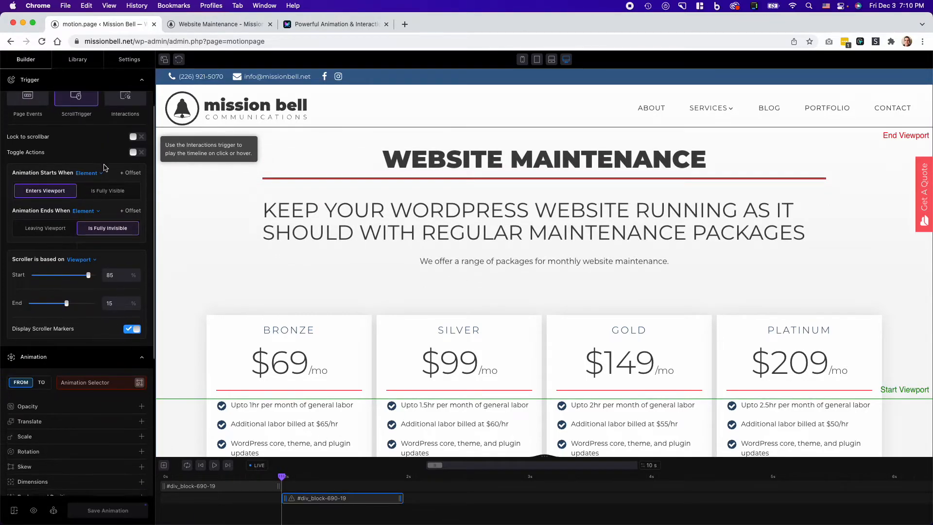
scroll(107, 169, up, 3)
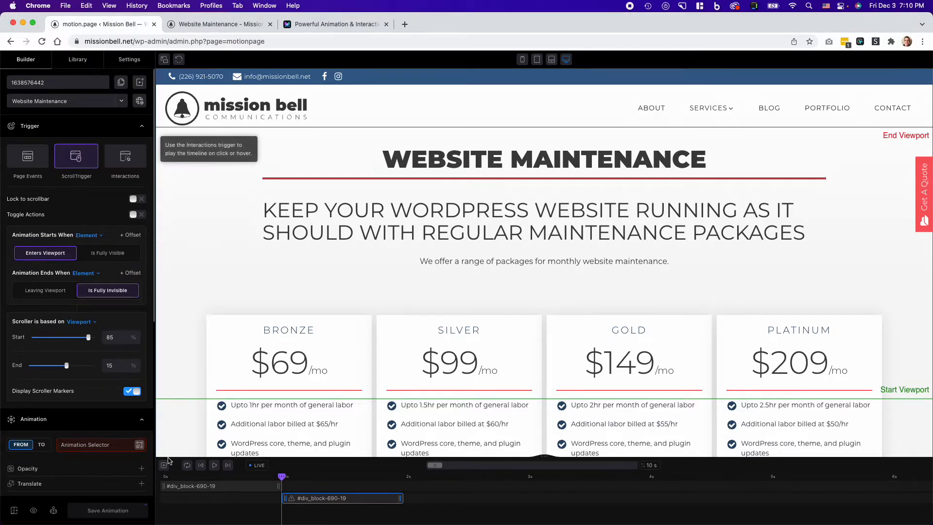
- Pick a pricing column on the page and target the second animation at the .pricing-table-column-inner class
click(143, 447)
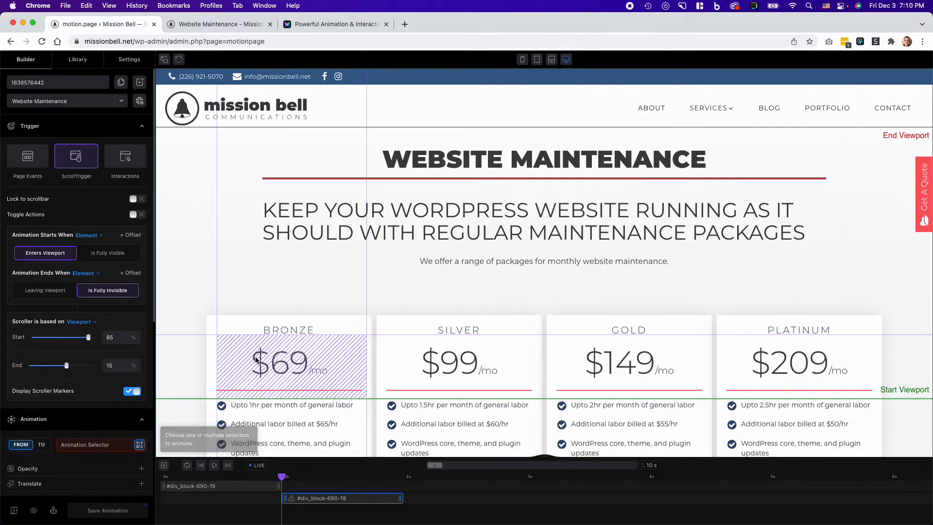
click(368, 327)
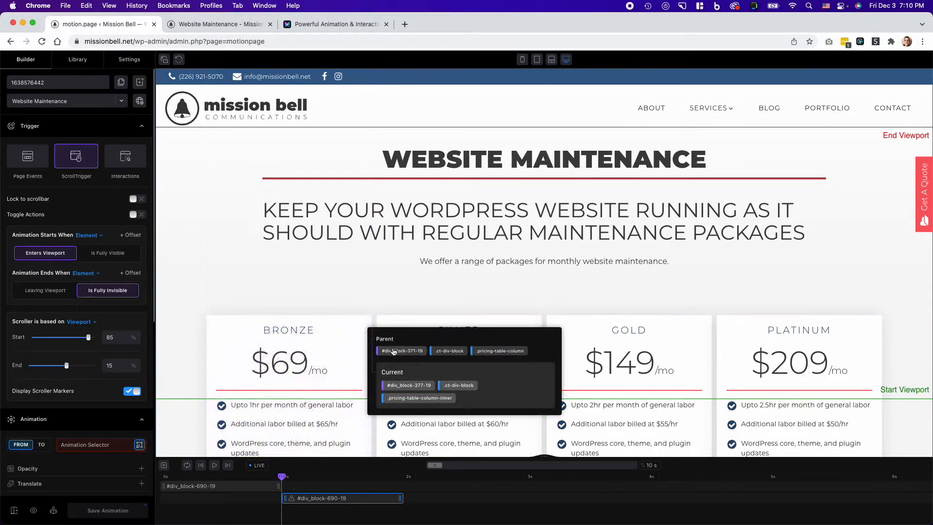
click(400, 398)
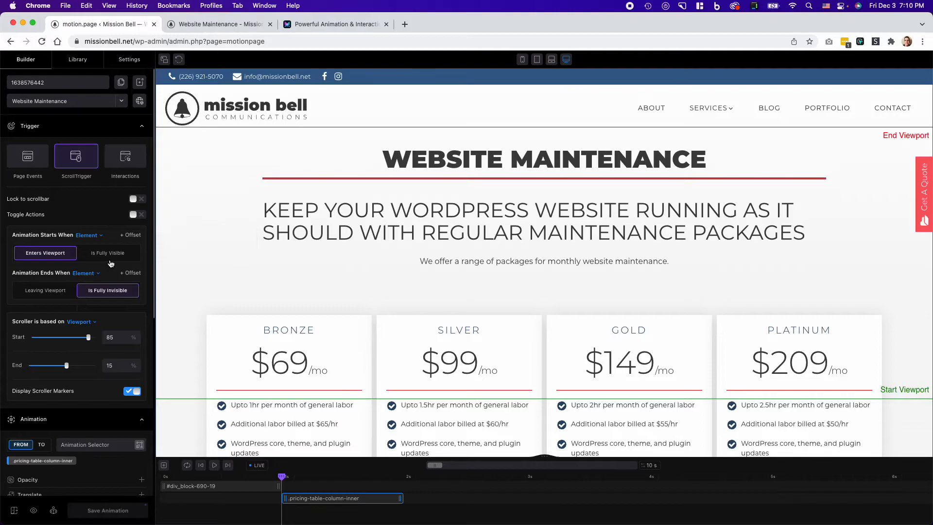
- Add a Translate property with Y set to 100% to the pricing columns' From animation and scrub the timeline to preview it
scroll(110, 263, down, 4)
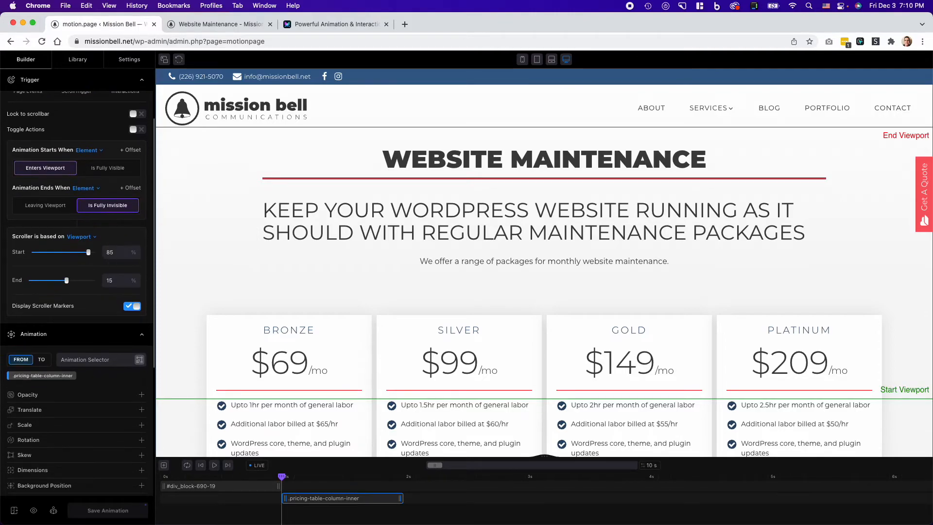
scroll(109, 264, down, 5)
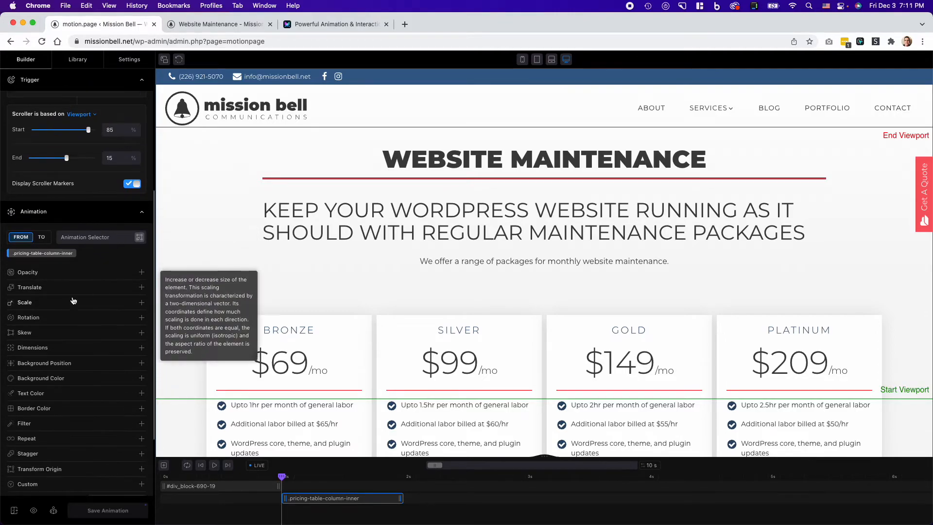
click(96, 292)
scroll(96, 291, down, 2)
scroll(96, 292, down, 1)
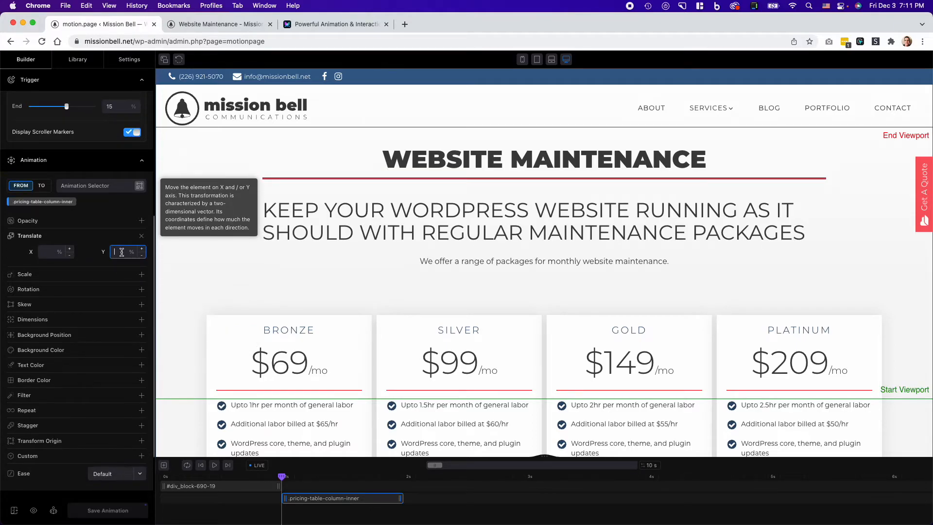
key(BackSpace)
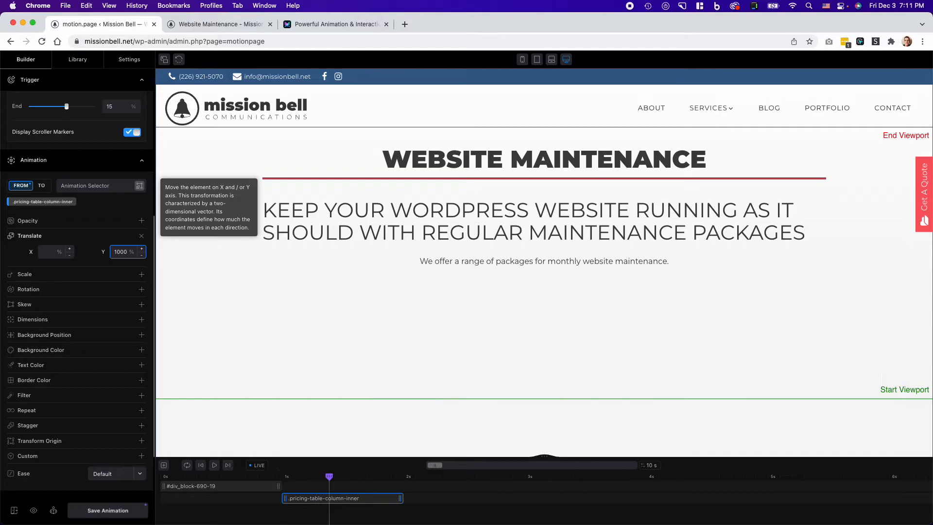
drag(402, 476, 422, 475)
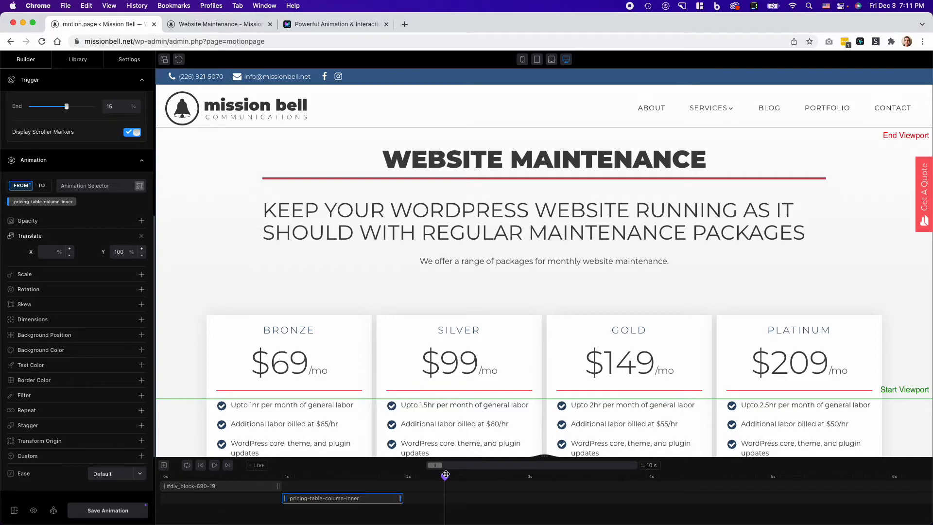
- Add a Stagger of 0.3 s each from the start to the pricing column animation and scrub the timeline to preview it
scroll(397, 447, down, 3)
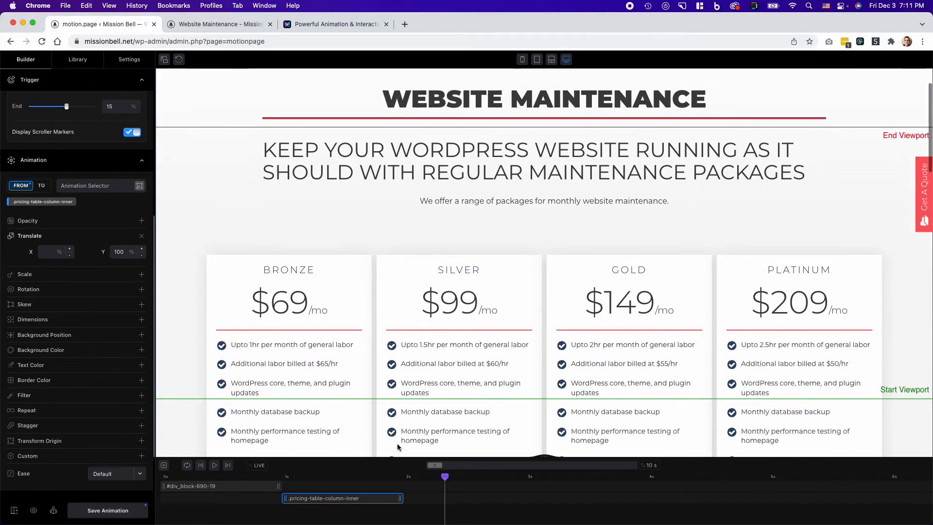
scroll(91, 318, down, 3)
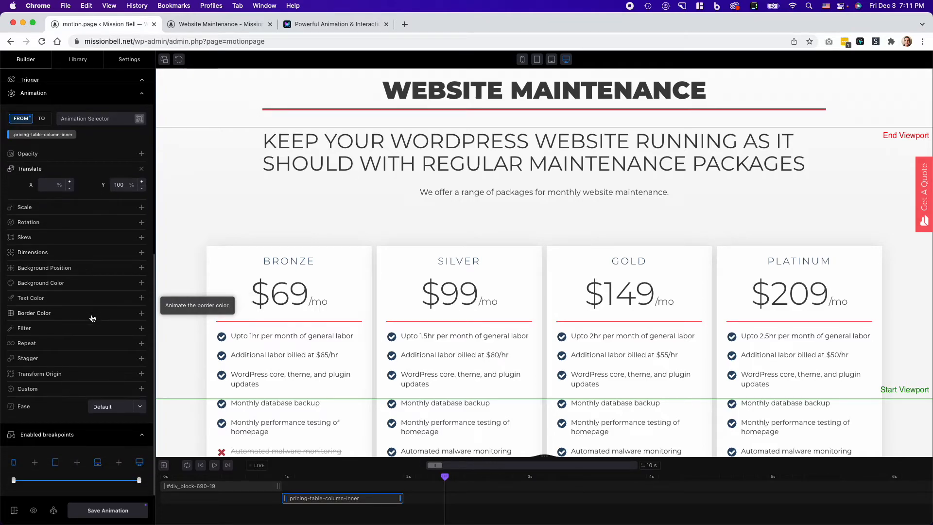
click(45, 363)
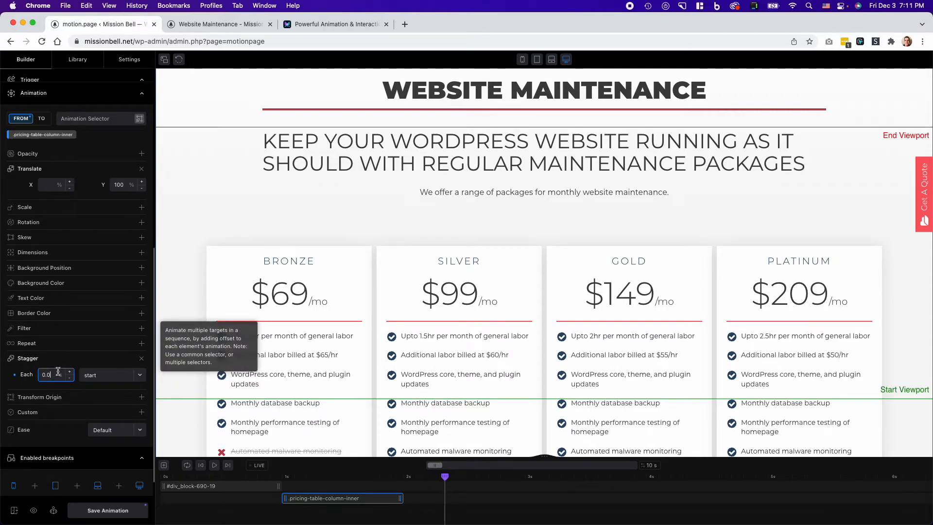
key(BackSpace)
text(3)
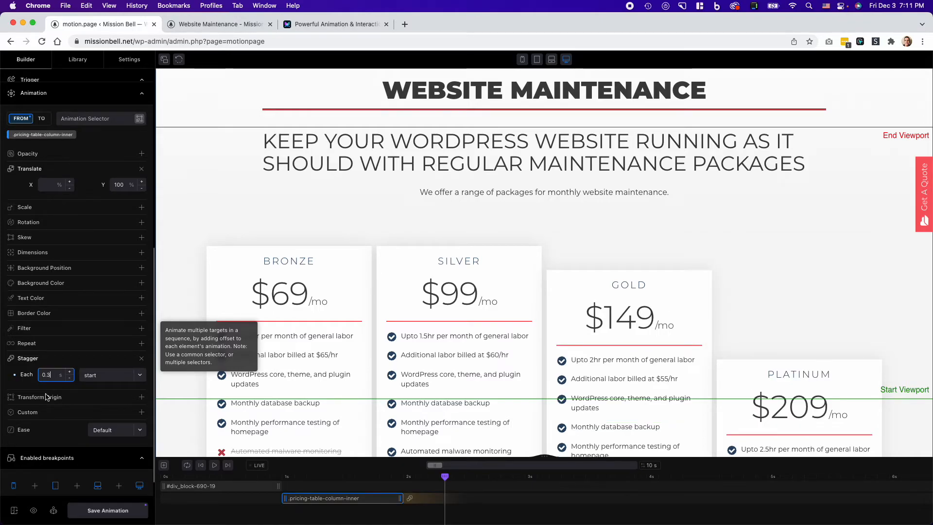
drag(443, 477, 508, 476)
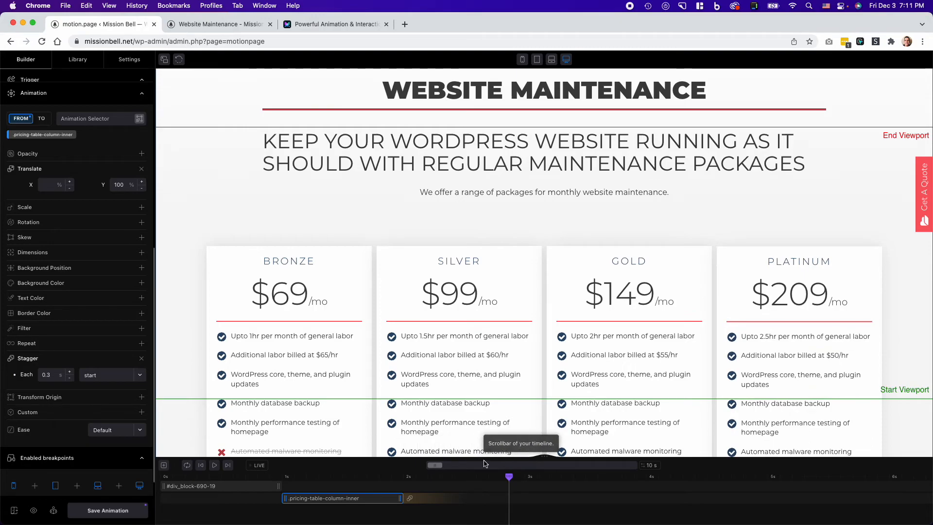
mouse_move(513, 475)
mouse_down()
mouse_move(168, 477)
mouse_move(522, 485)
mouse_up()
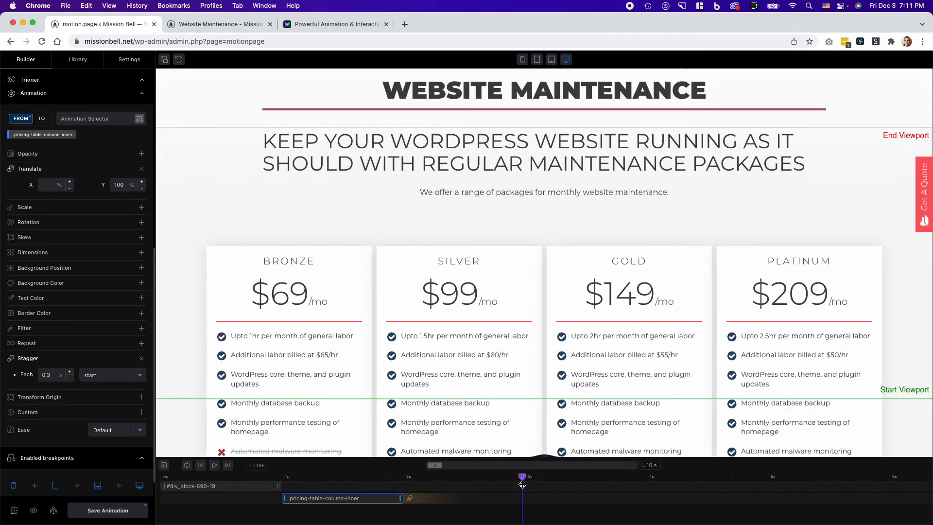
- Set the pricing column animation's ease to Back and scrub the timeline to preview the motion
click(141, 431)
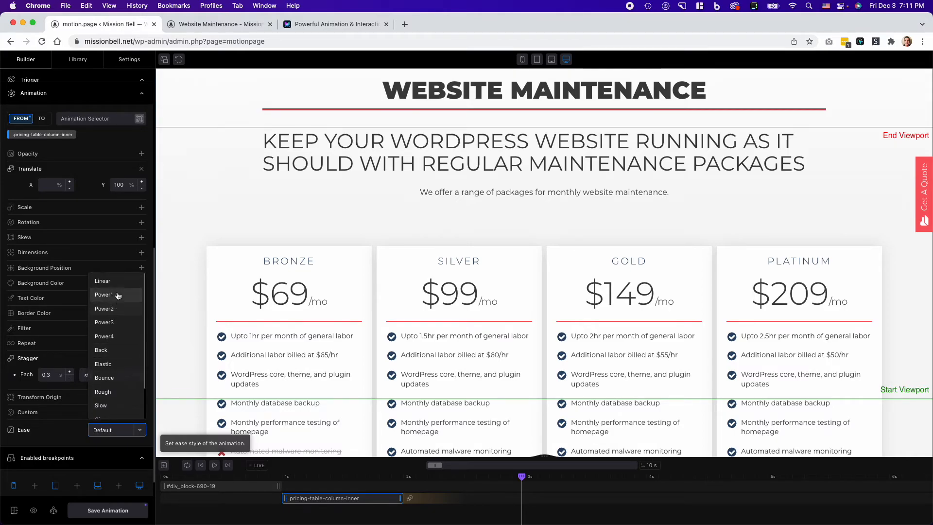
scroll(112, 335, down, 2)
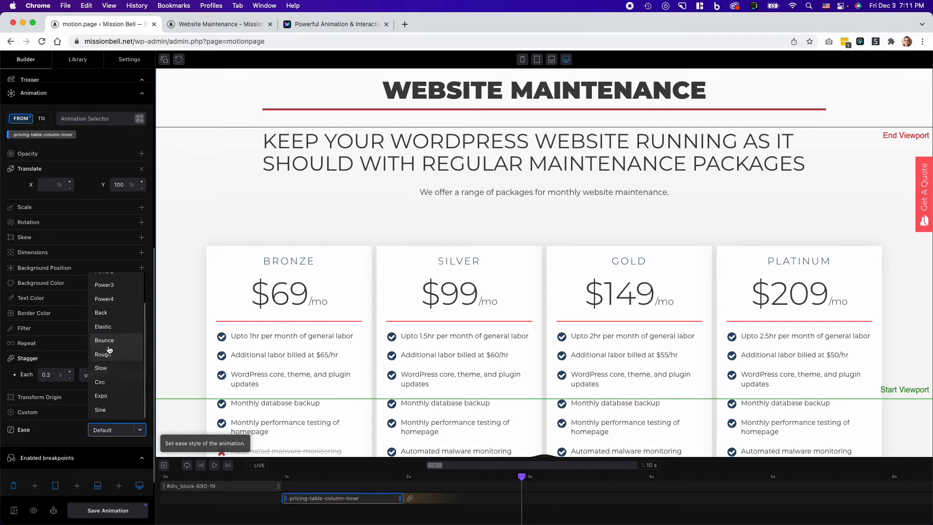
click(103, 312)
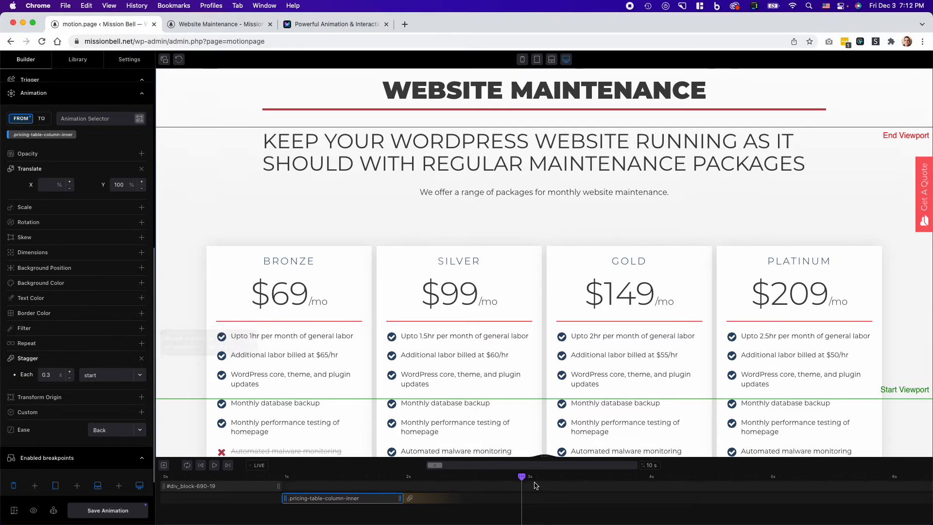
drag(521, 476, 472, 480)
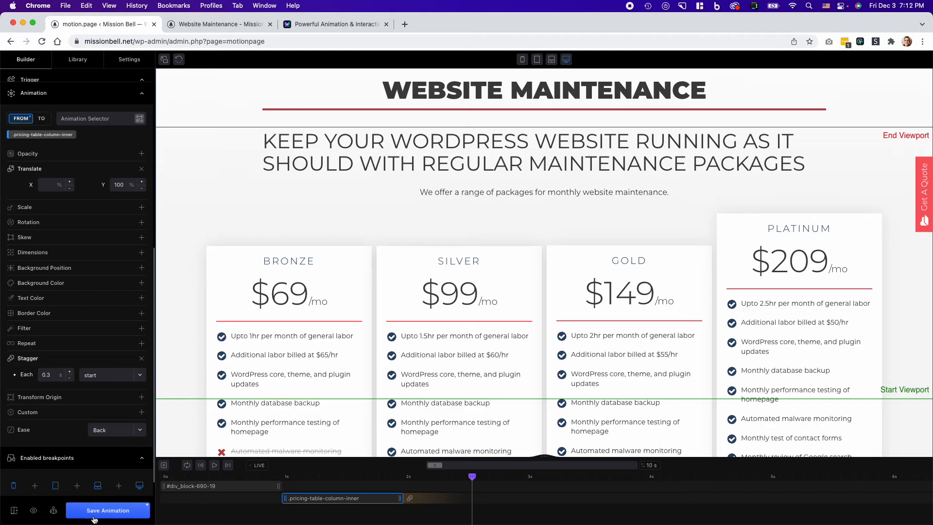
- Save the animation and switch to the live Website Maintenance page to test it
click(108, 510)
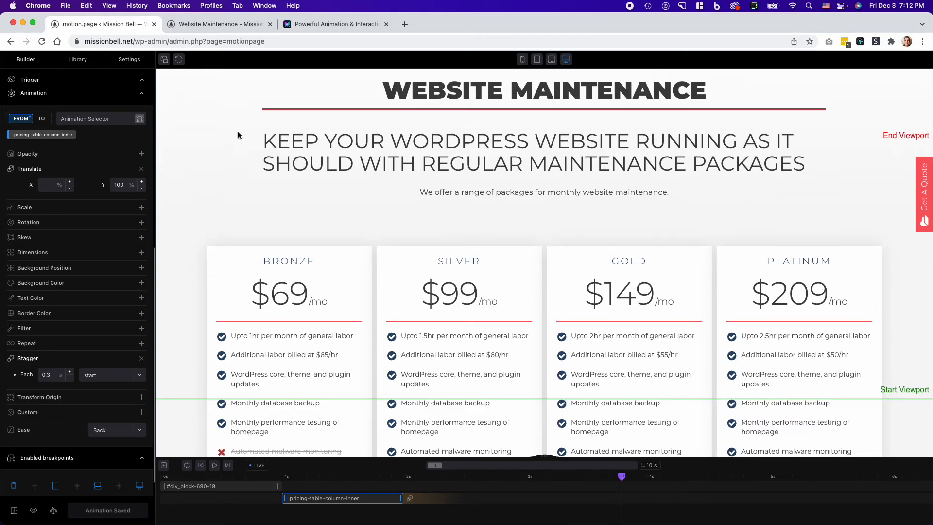
click(237, 17)
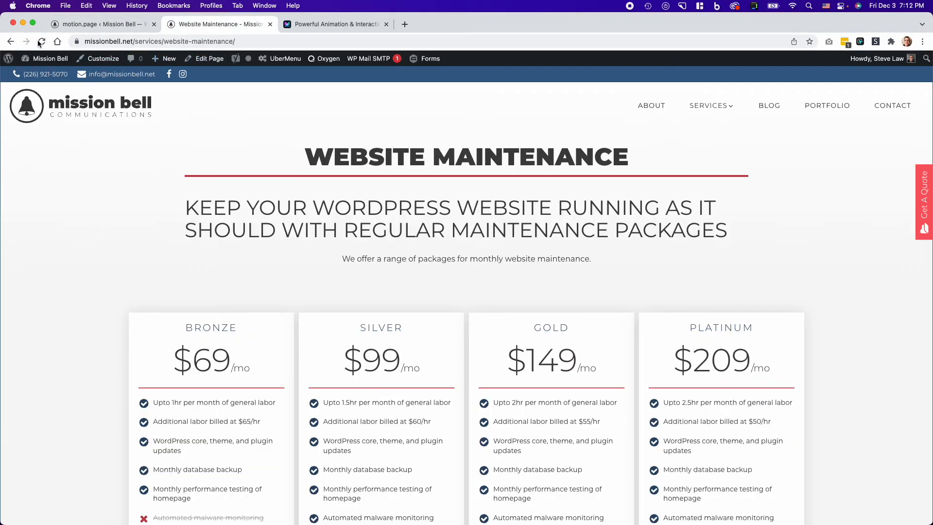